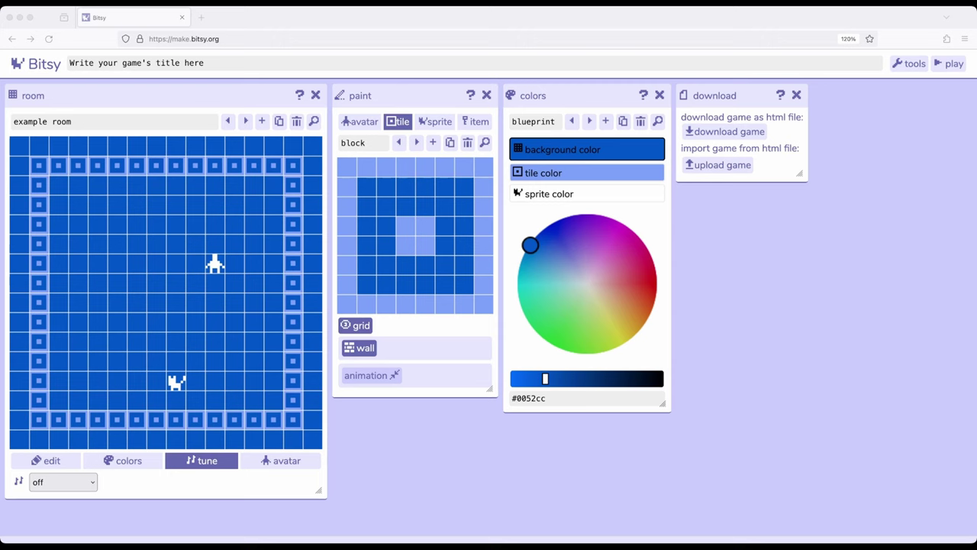
Rename the example room as Zoo
key(super+Tab)
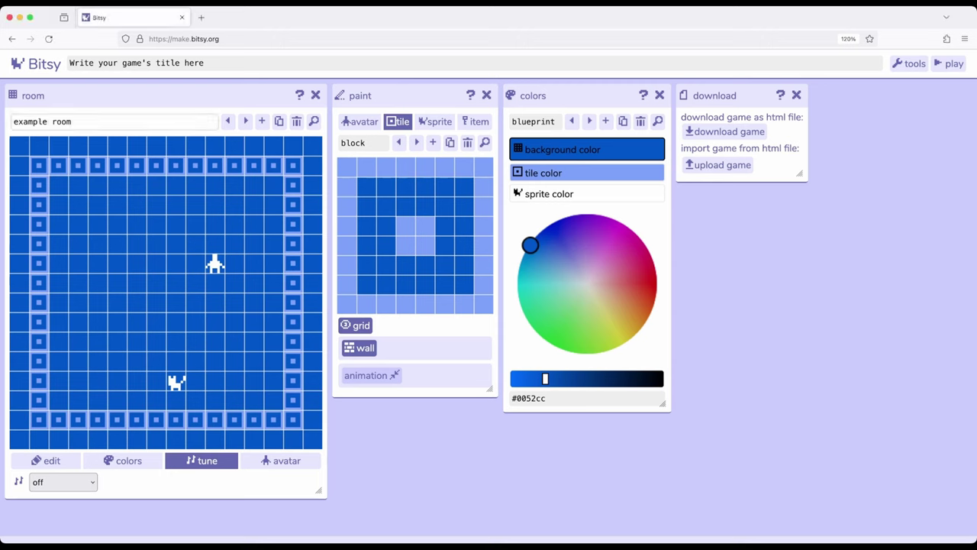
key(BackSpace)
key(BackSpace)
key(BackSpace)
key(BackSpace)
key(BackSpace)
key(BackSpace)
key(BackSpace)
key(BackSpace)
key(BackSpace)
key(BackSpace)
key(BackSpace)
key(BackSpace)
text(Zoo)
Replace the placeholder game title with "Visiting the Zoo"
click(204, 64)
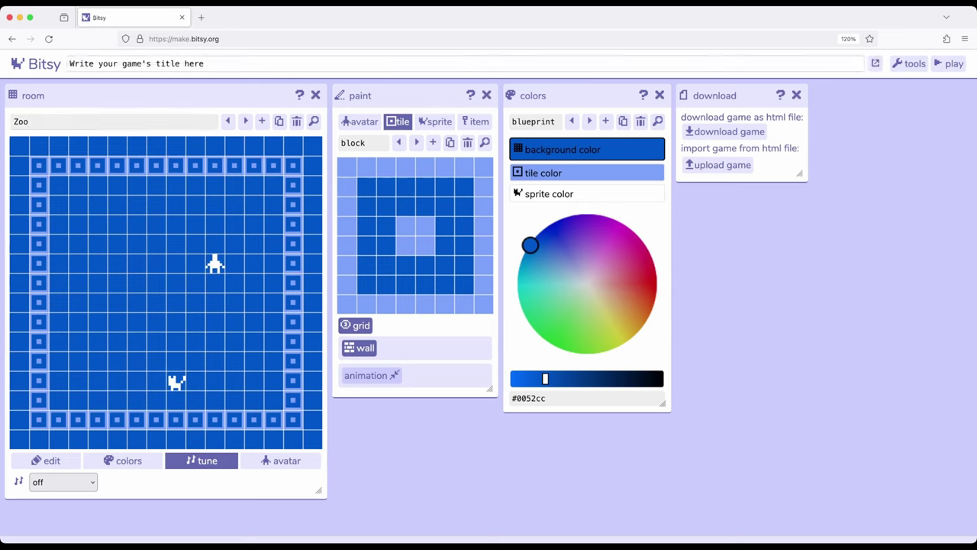
key(BackSpace)
key(BackSpace)
key(BackSpace)
key(BackSpace)
key(BackSpace)
key(BackSpace)
key(BackSpace)
key(BackSpace)
key(BackSpace)
key(BackSpace)
key(BackSpace)
key(BackSpace)
key(BackSpace)
key(BackSpace)
key(BackSpace)
key(BackSpace)
key(BackSpace)
key(BackSpace)
key(BackSpace)
key(BackSpace)
key(BackSpace)
key(BackSpace)
key(BackSpace)
key(BackSpace)
text(Vis)
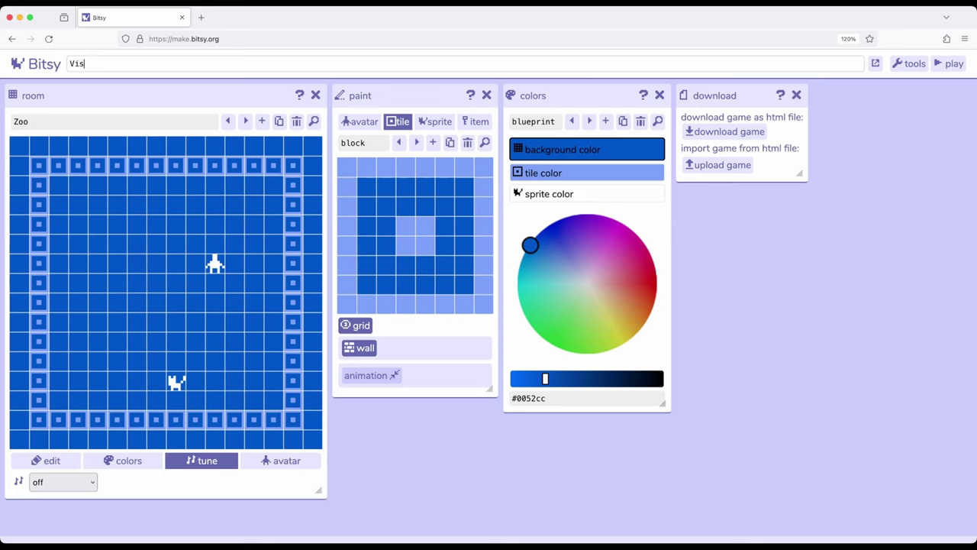
text(iting the Zoo)
key(Return)
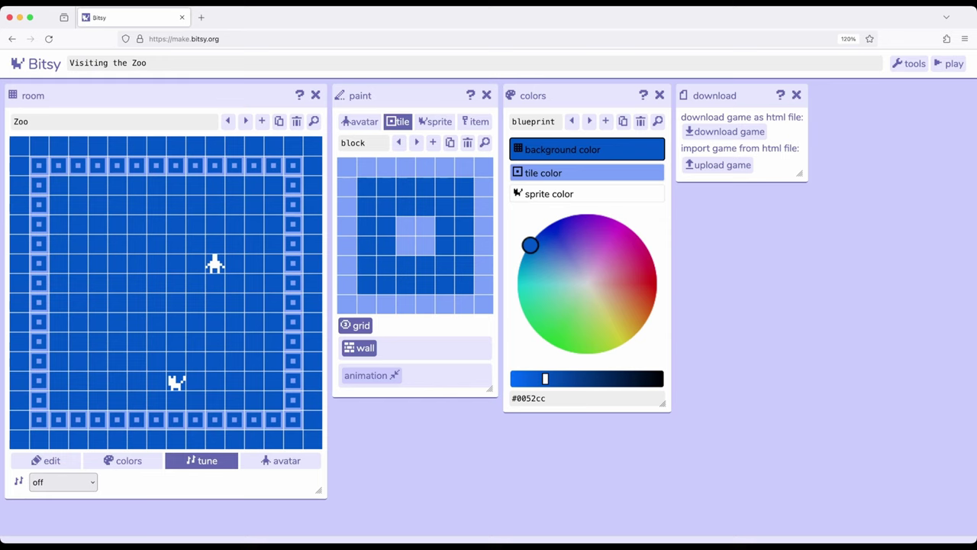
Place the avatar directly below the room's upper wall, near its middle, and remove the wall block above it
click(359, 121)
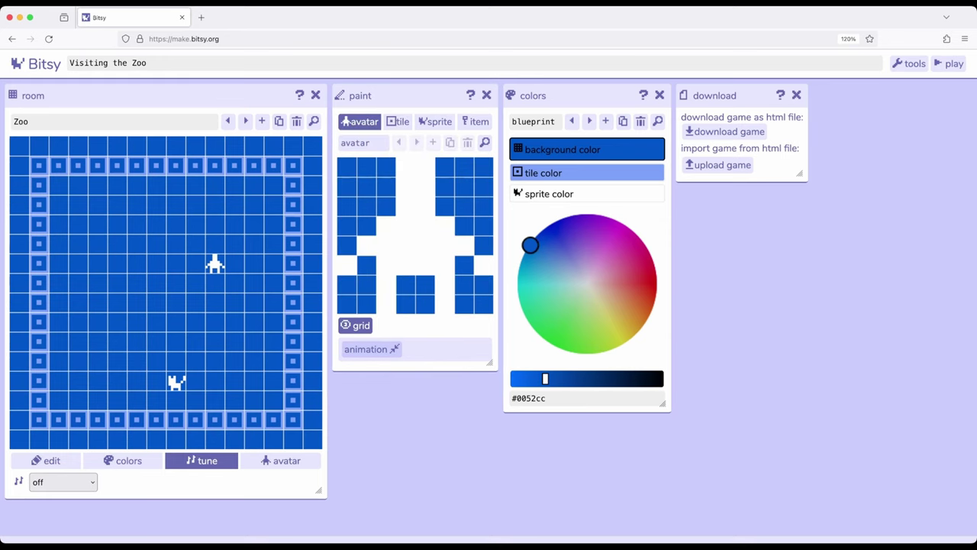
click(176, 185)
click(398, 122)
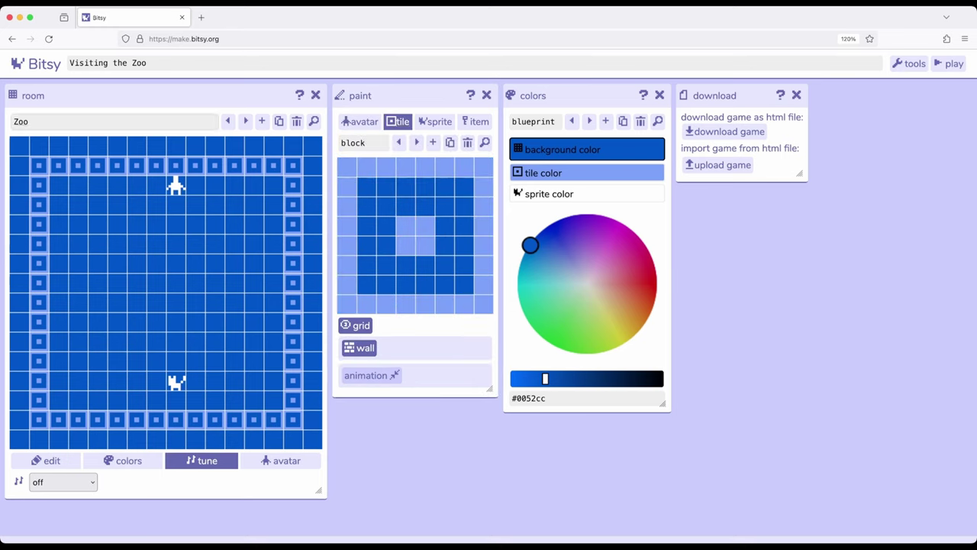
click(175, 165)
Build a three-block vertical wall of block tiles on each side of the avatar, running down from the upper wall
click(156, 185)
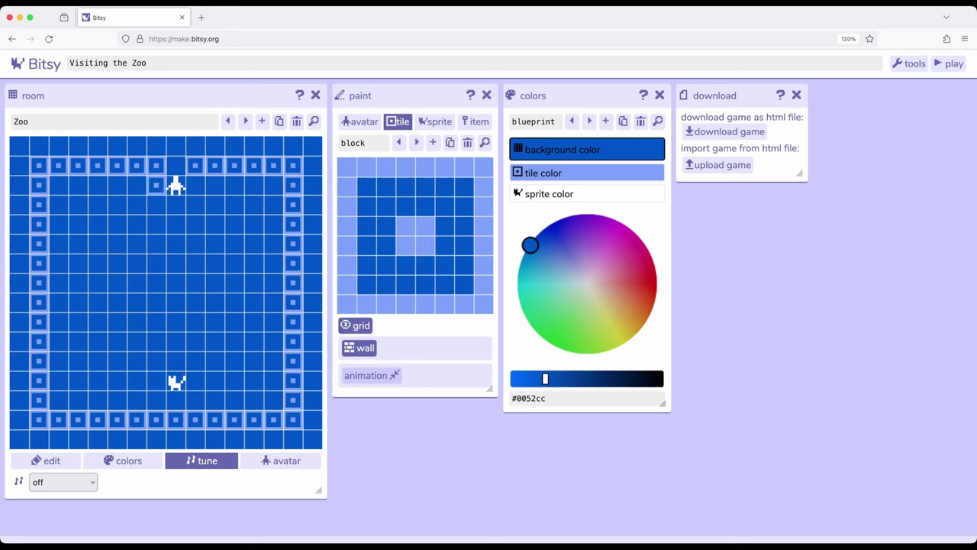
click(156, 204)
click(156, 223)
click(196, 185)
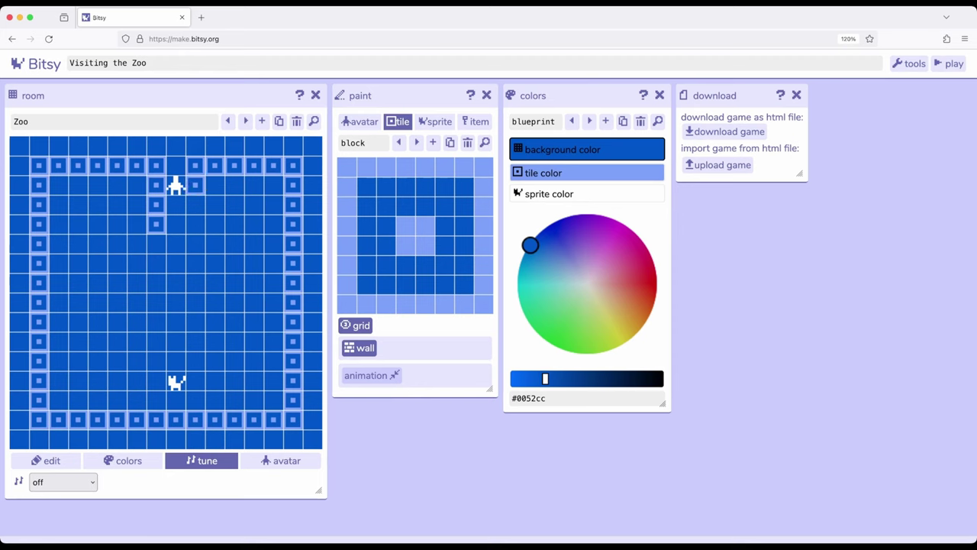
click(195, 205)
click(195, 223)
Extend the lower ends of both vertical walls horizontally to the outer side walls, closing off the two upper enclosures
click(215, 224)
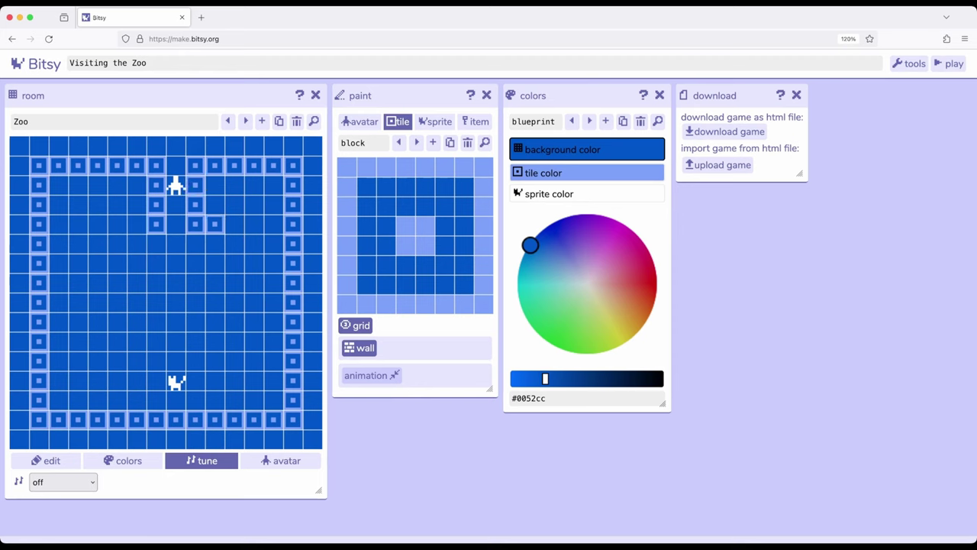
click(235, 224)
click(254, 224)
click(274, 224)
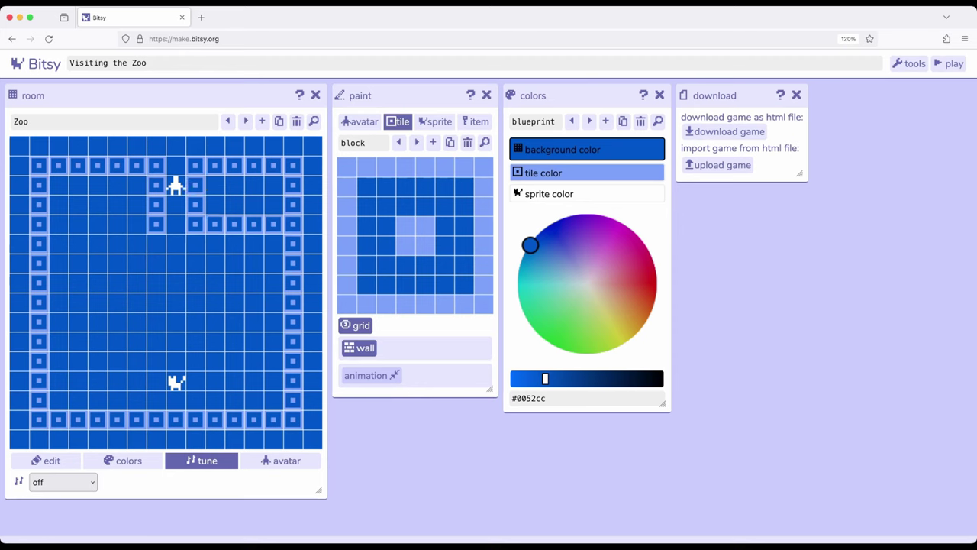
click(137, 224)
click(117, 224)
click(98, 224)
click(78, 224)
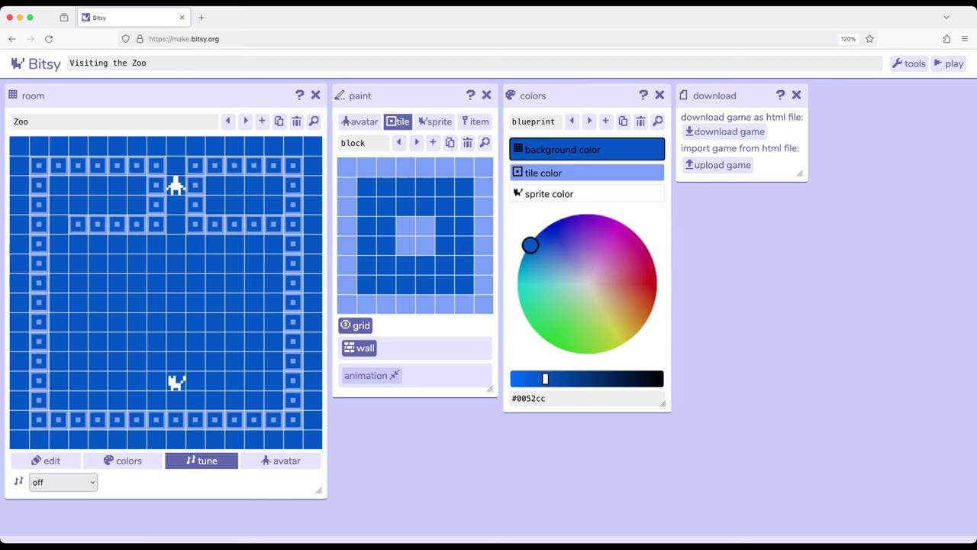
click(59, 224)
Build two walled enclosures across the middle of the room, left and right of the central path, leaving one-tile corridors above them
click(59, 262)
click(78, 263)
click(98, 263)
click(117, 263)
click(137, 263)
click(157, 262)
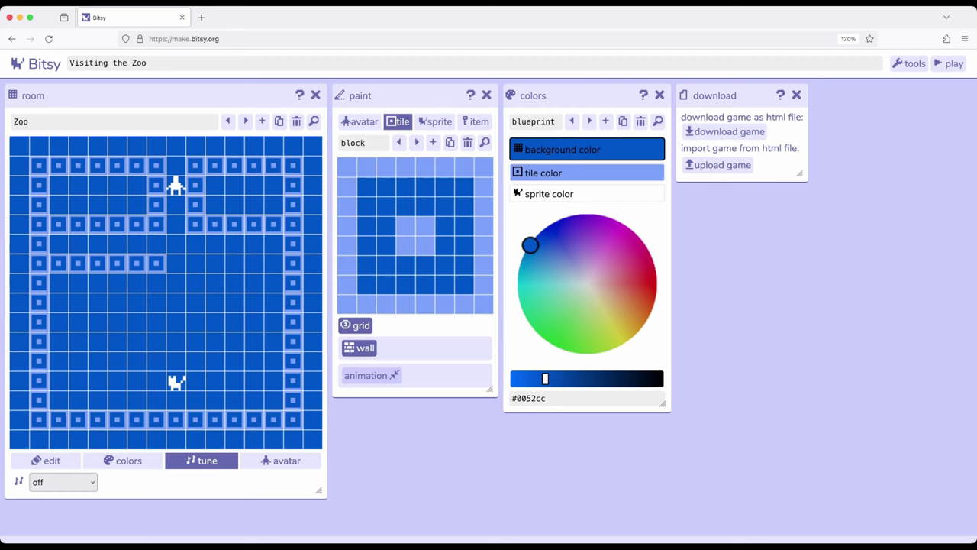
mouse_move(156, 283)
mouse_down()
mouse_move(156, 321)
mouse_move(78, 322)
mouse_up()
click(58, 321)
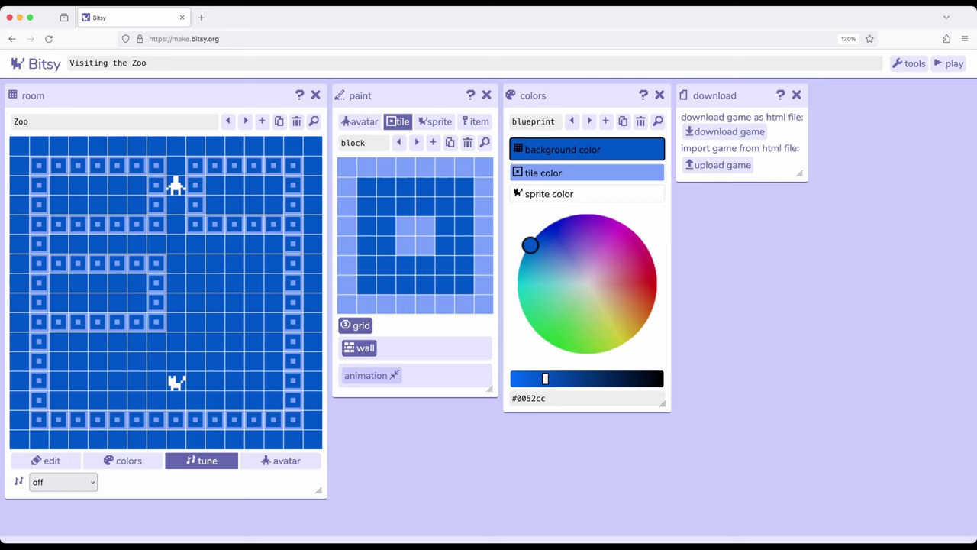
drag(196, 262, 273, 263)
mouse_move(195, 282)
mouse_down()
mouse_move(195, 322)
mouse_move(273, 322)
mouse_up()
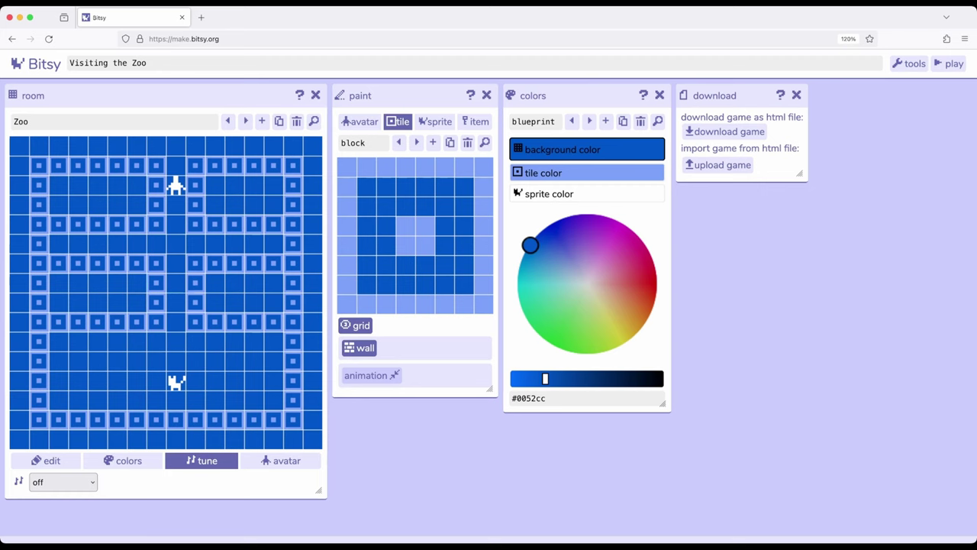
Wall off two enclosures in the room's lower corners, leaving the central path and a one-tile corridor above them
drag(157, 361, 157, 400)
drag(58, 360, 137, 360)
drag(195, 361, 196, 400)
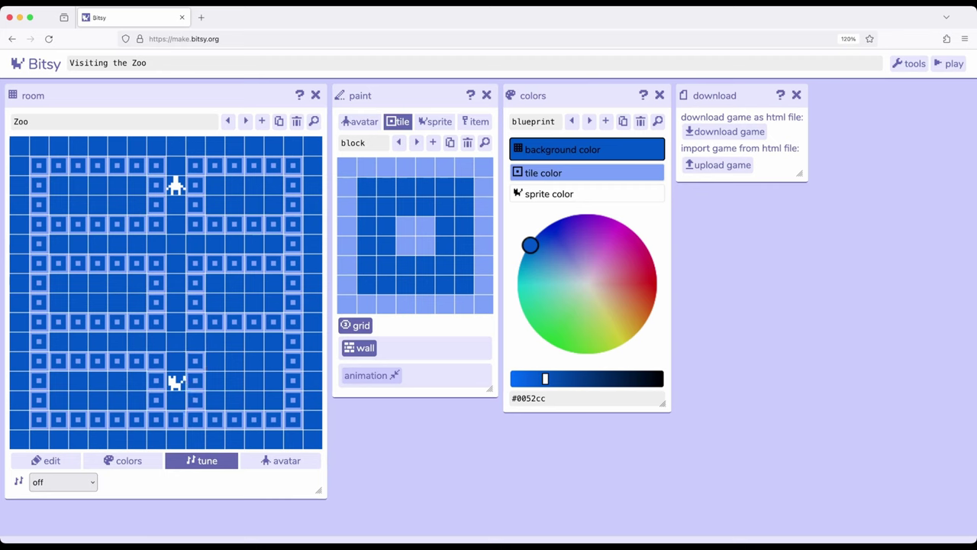
drag(216, 360, 274, 360)
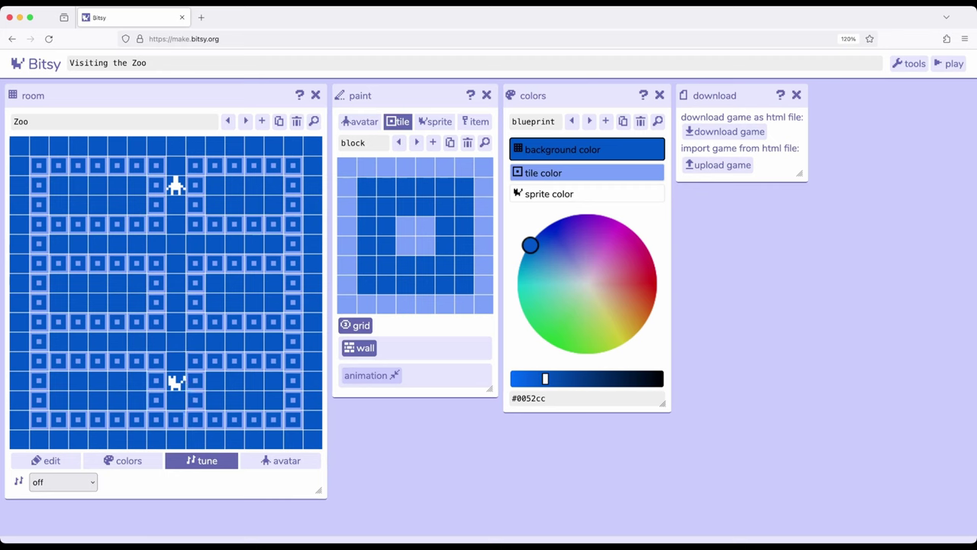
Remove the two outer side-wall blocks from each of the six enclosures, and place a block in the room's top row above the avatar
click(293, 283)
click(293, 302)
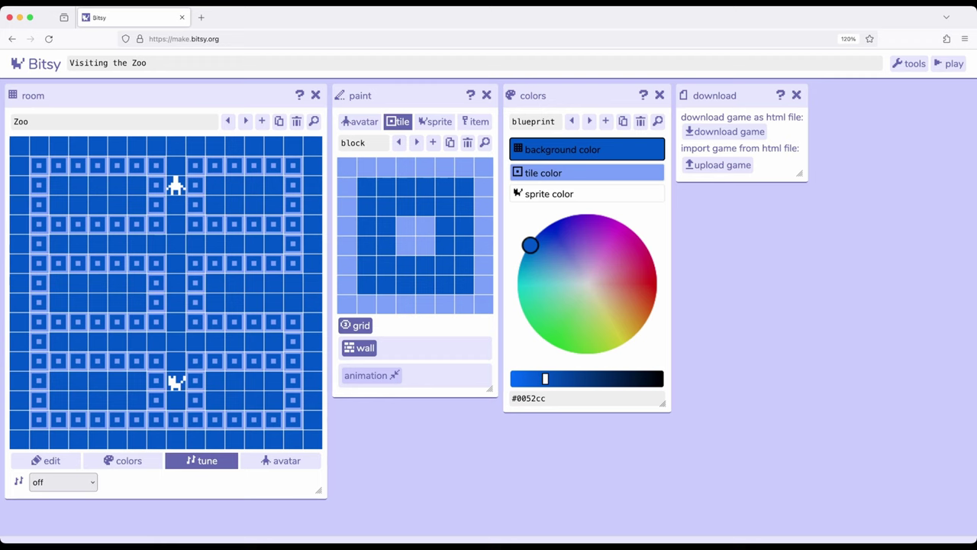
drag(293, 184, 293, 205)
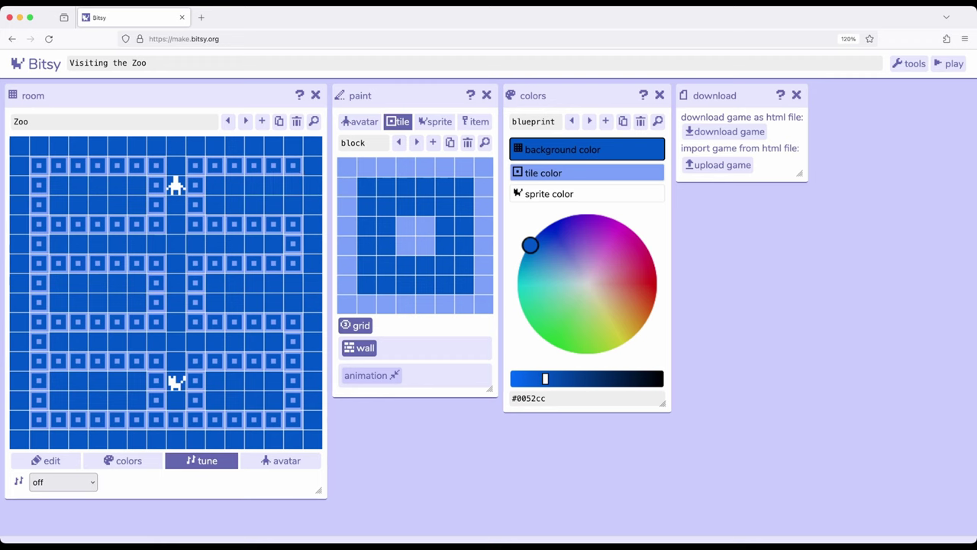
drag(38, 185, 38, 204)
drag(39, 283, 38, 303)
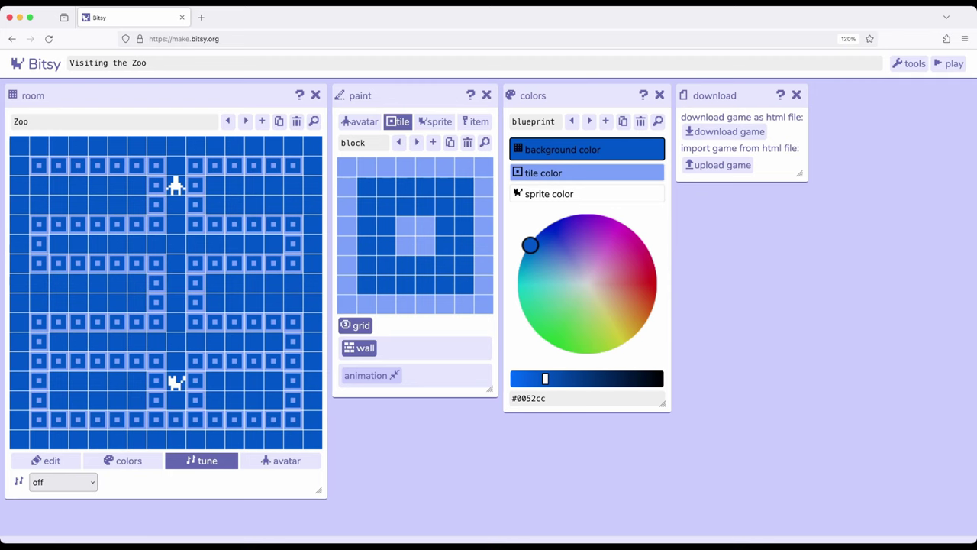
drag(294, 381, 294, 401)
drag(38, 381, 38, 401)
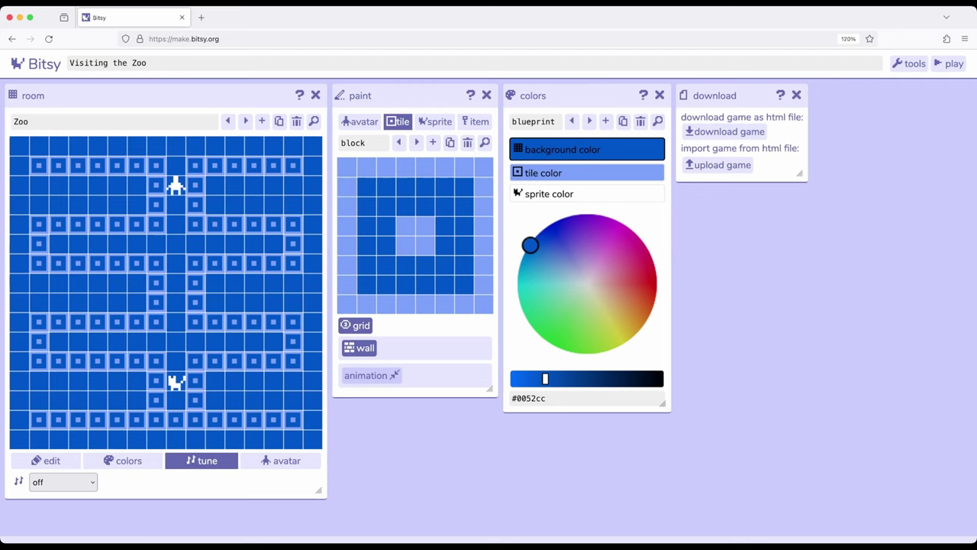
click(176, 146)
Move the cat into the middle-right enclosure beside the central path, and add a new sprite named dog
click(434, 121)
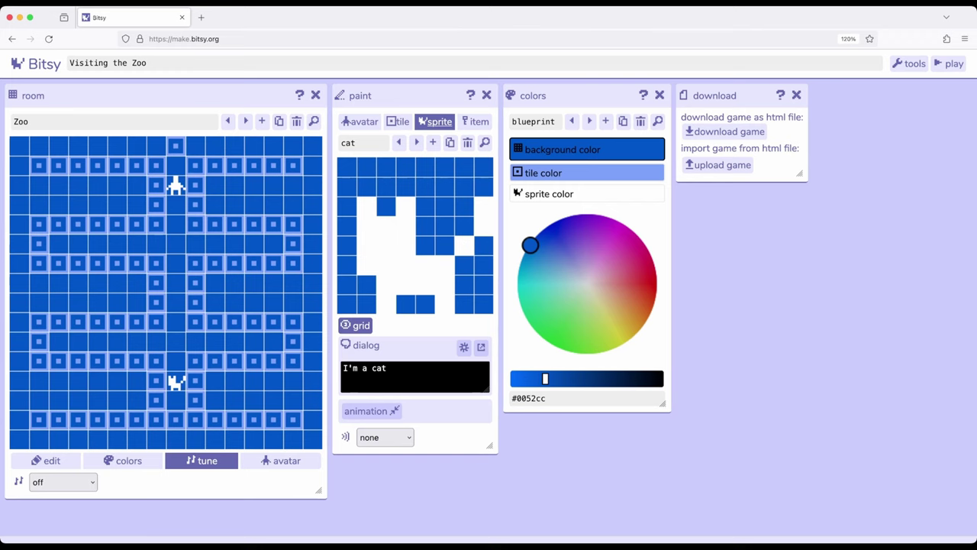
click(215, 284)
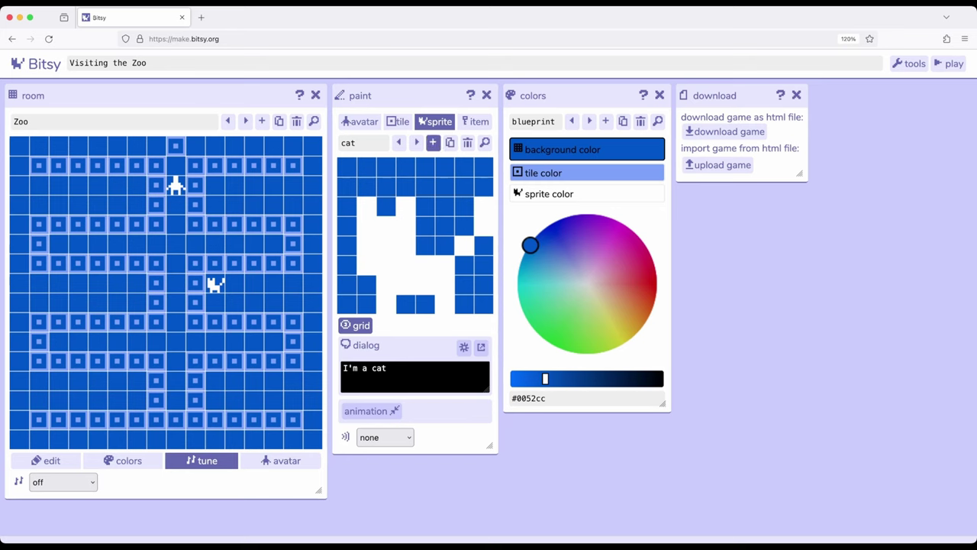
click(433, 142)
click(363, 143)
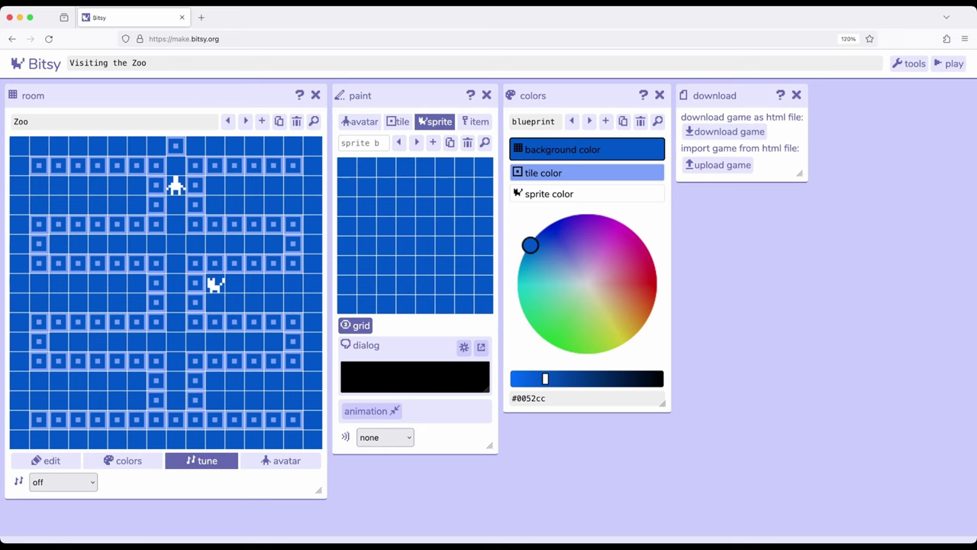
text(dog)
Draw the dog's outline: two three-pixel legs, a diagonal chest and snout, and a horizontal back line reaching the canvas edge
click(386, 304)
click(389, 289)
click(386, 264)
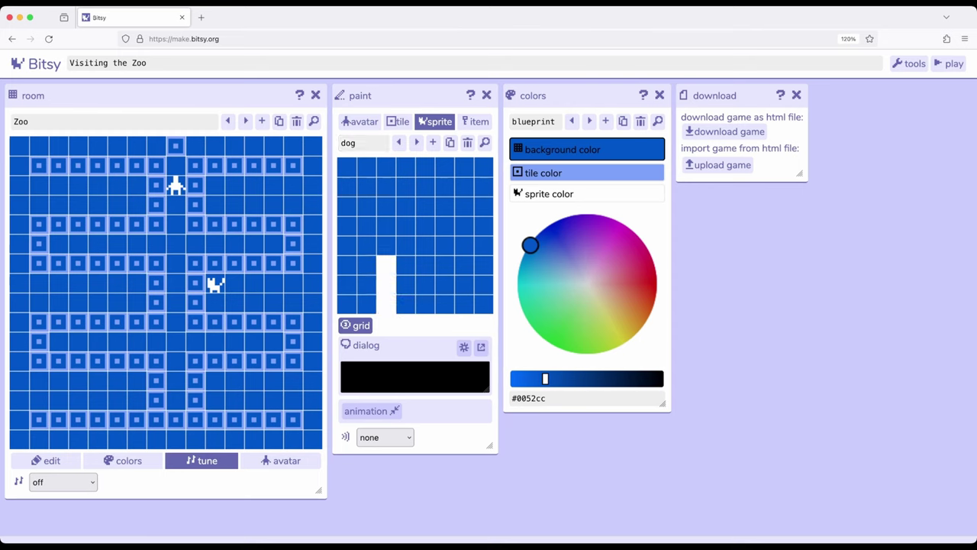
click(367, 246)
click(347, 226)
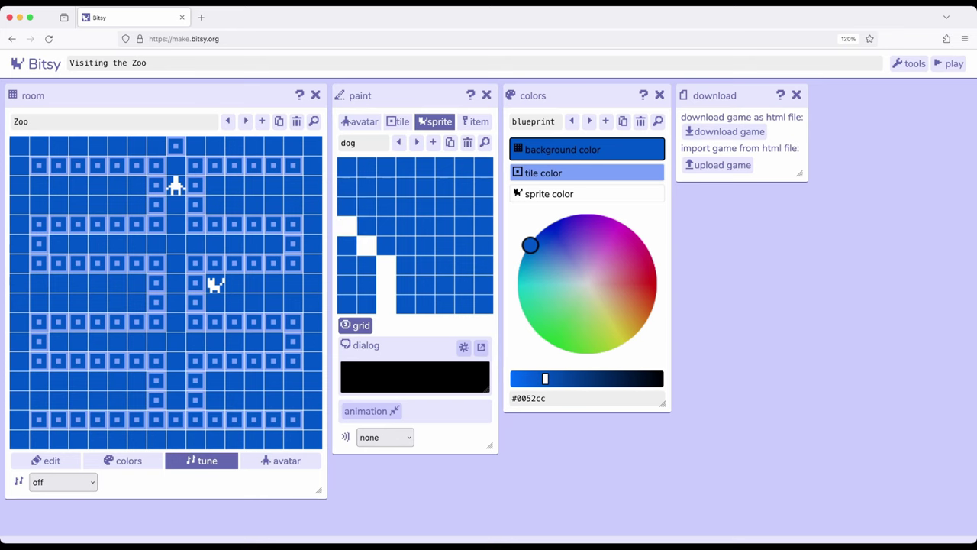
drag(367, 206, 484, 206)
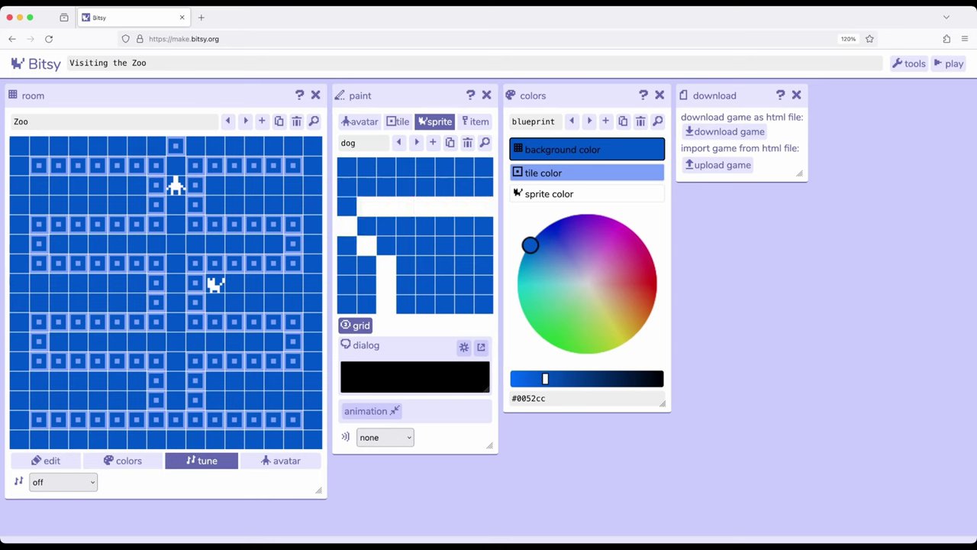
click(464, 285)
click(464, 304)
click(464, 264)
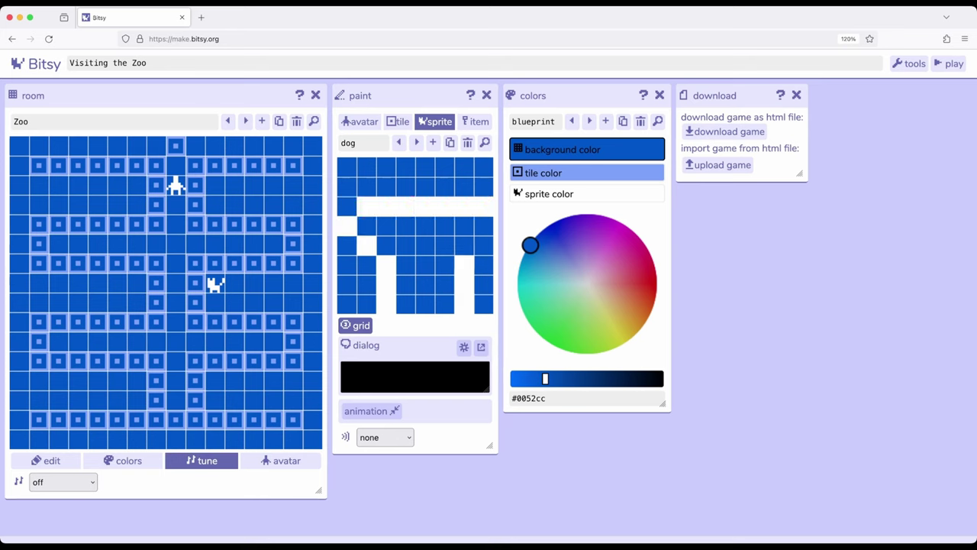
Fill in the dog's body except for a one-pixel eye, and place the dog in the middle-left enclosure
click(484, 245)
click(484, 245)
click(484, 245)
click(484, 245)
drag(386, 244, 464, 245)
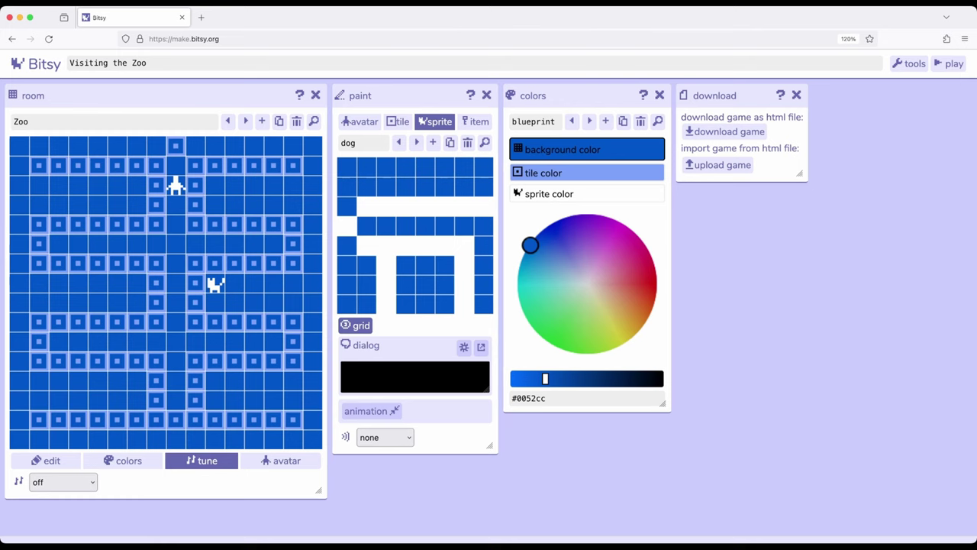
click(367, 226)
click(406, 226)
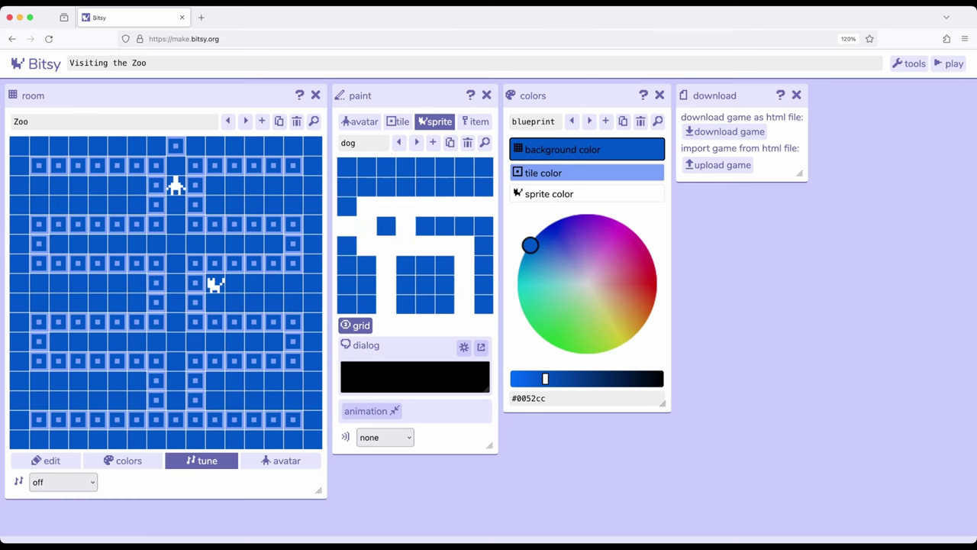
drag(425, 227, 465, 226)
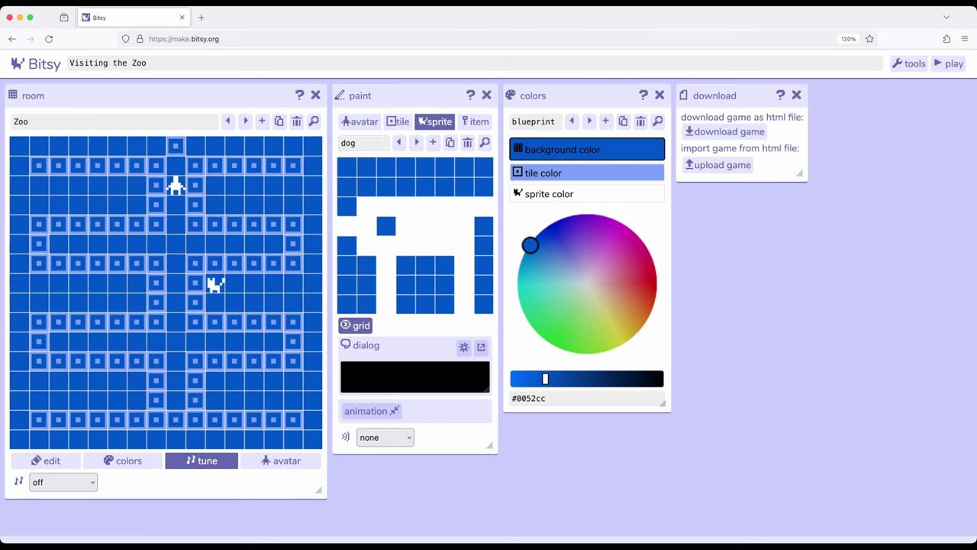
click(137, 284)
Duplicate the dog sprite as "dog 2" and place it in the lower-left enclosure beside the central path
click(449, 142)
click(359, 143)
click(359, 143)
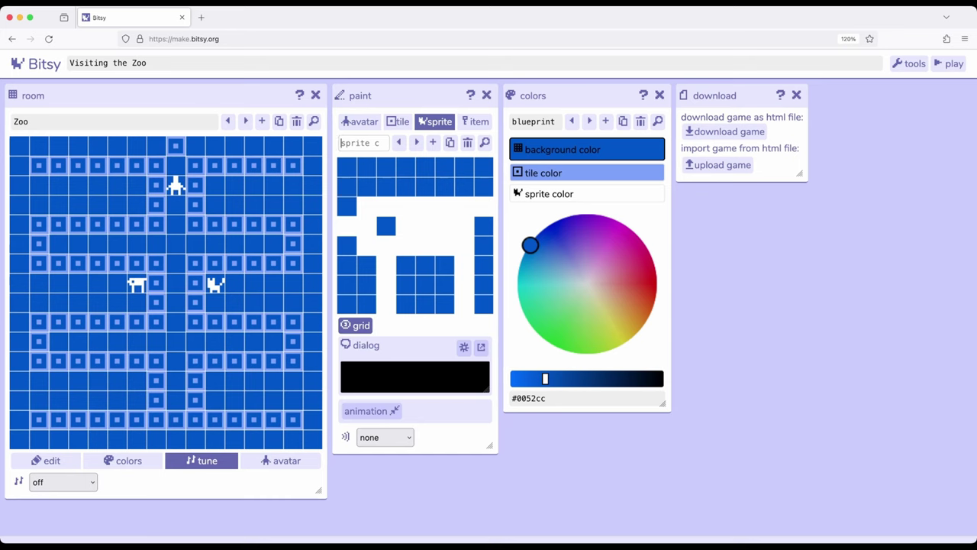
text(dog 2)
click(137, 382)
Duplicate the cat sprite as "cat 2" and place it in the lower-right enclosure beside the central path
click(398, 142)
click(398, 143)
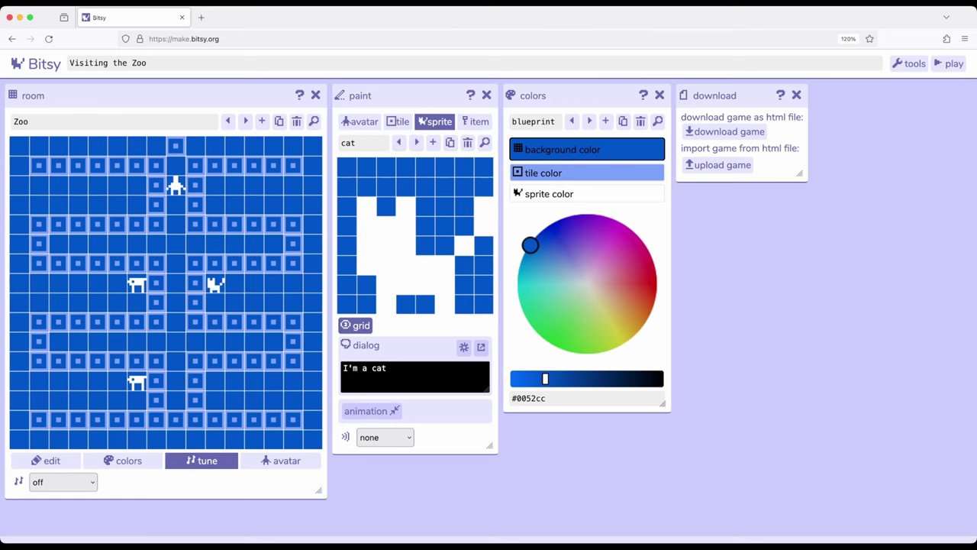
click(451, 142)
click(449, 142)
click(362, 143)
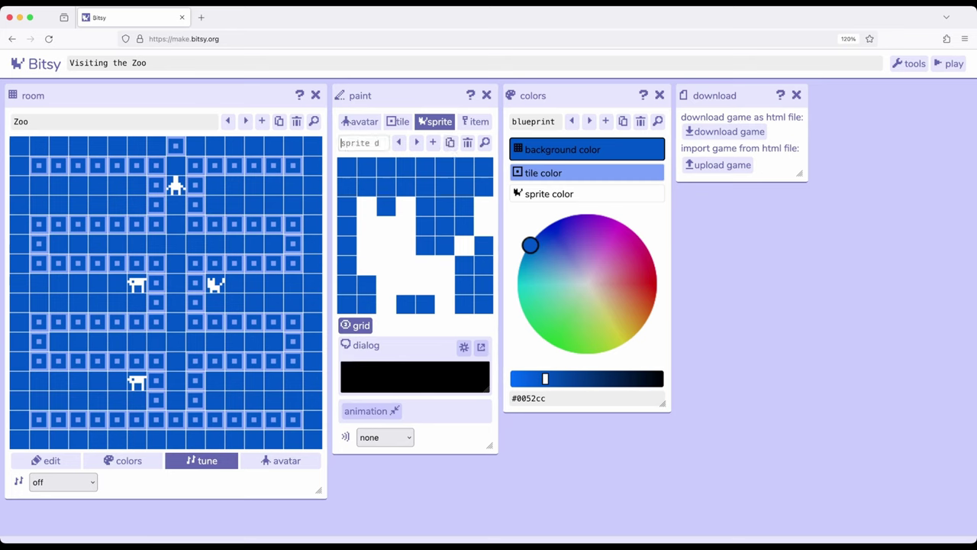
text(cat 2)
click(214, 381)
Playtest the game from its title screen, walking the avatar down to the upper cross corridor and checking both arms
click(360, 121)
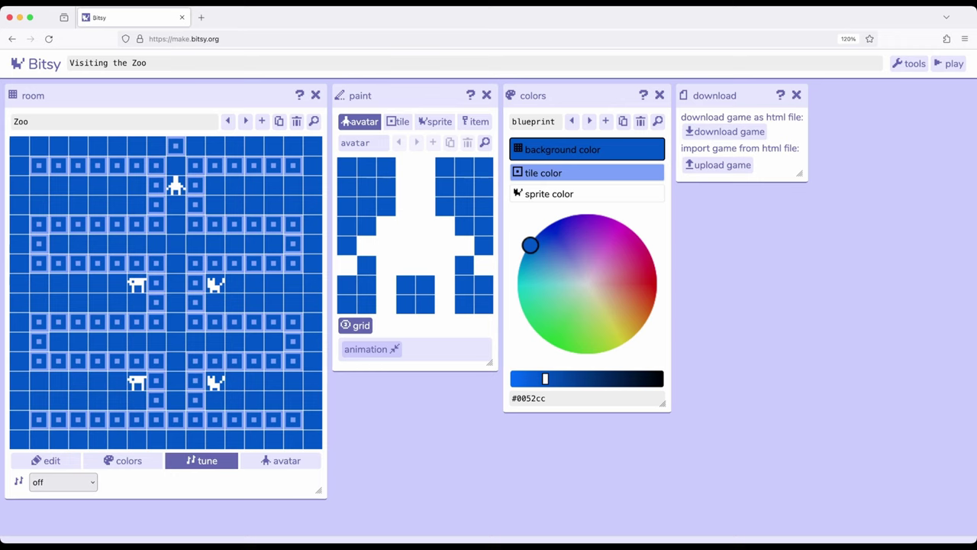
click(948, 63)
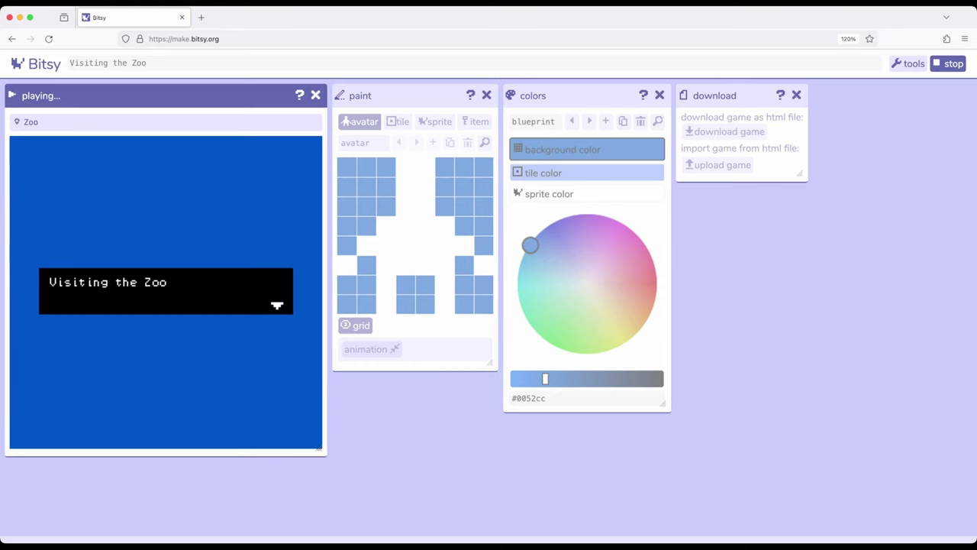
key(space)
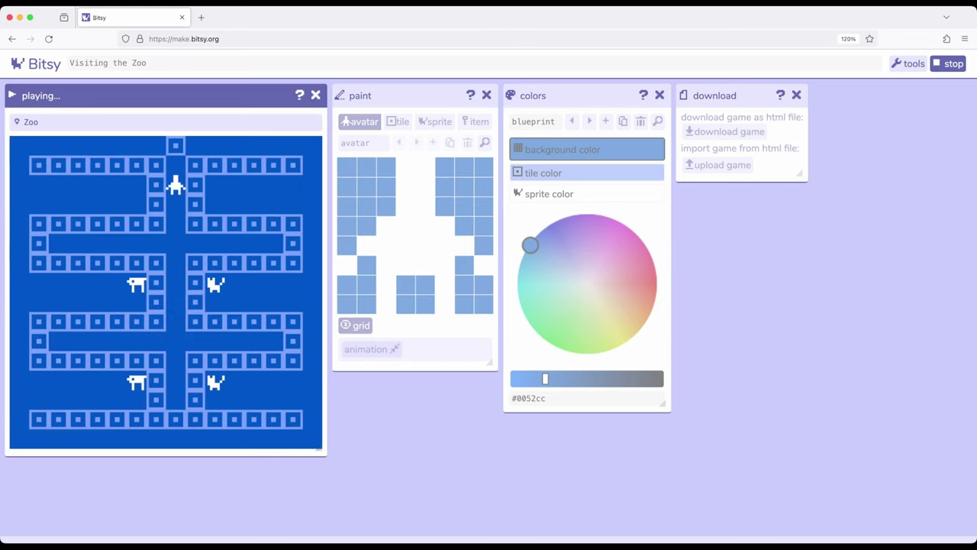
key(Down)
key(Down)
key(Down)
key(Up)
key(Up)
key(Up)
key(Up)
key(Down)
key(Down)
key(Down)
key(Down)
key(Left)
key(Left)
key(Left)
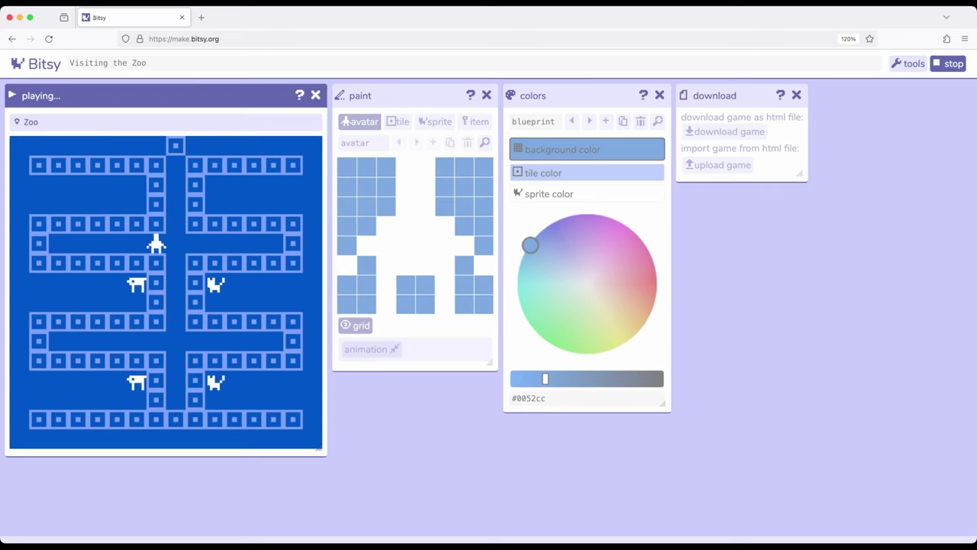
key(Left)
key(Left)
key(Left)
key(Right)
key(Right)
key(Right)
key(Right)
key(Right)
key(Right)
key(Right)
key(Right)
key(Right)
key(Right)
key(Right)
key(Left)
key(Left)
key(Left)
key(Left)
key(Left)
key(Left)
key(Right)
Walk the avatar up and down the central path between the animal enclosures, and end the playtest
key(Down)
key(Down)
key(Down)
key(Down)
key(Down)
key(Down)
key(Down)
key(Up)
key(Up)
key(Up)
key(Up)
key(Up)
key(Down)
key(Down)
key(Down)
key(Down)
key(Down)
key(Up)
key(Up)
key(Up)
key(Up)
key(Up)
key(Up)
key(Up)
click(948, 64)
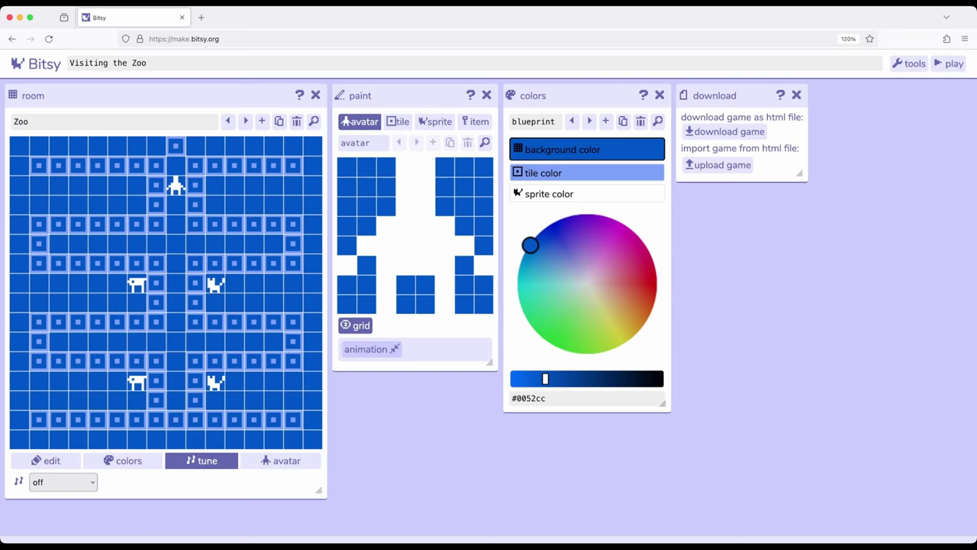
Duplicate the block tile and name the copy "glass"
click(398, 121)
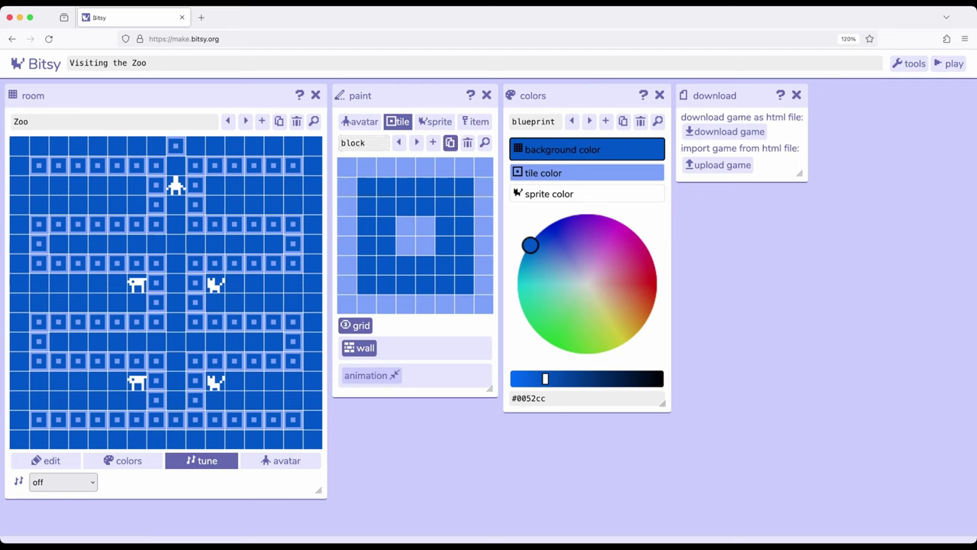
key(ctrl+a)
key(BackSpace)
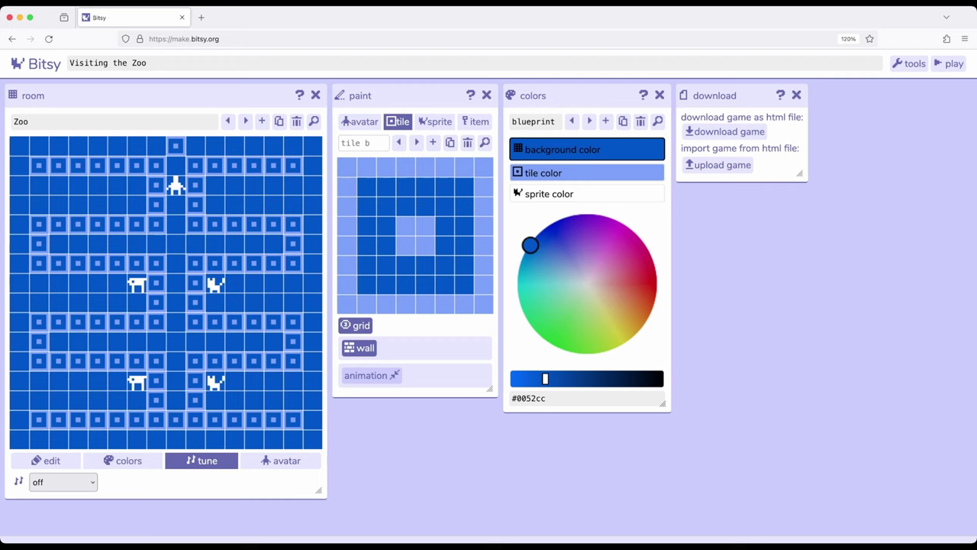
text(glass)
Fill the second and third pixel columns of the glass tile so its left three columns are solid
click(368, 187)
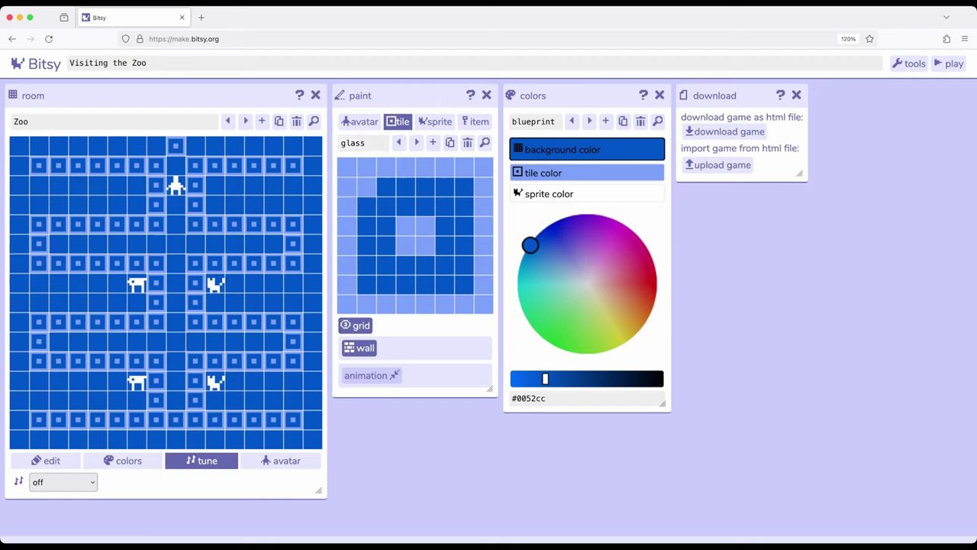
click(386, 187)
click(386, 207)
click(367, 207)
click(367, 226)
click(386, 226)
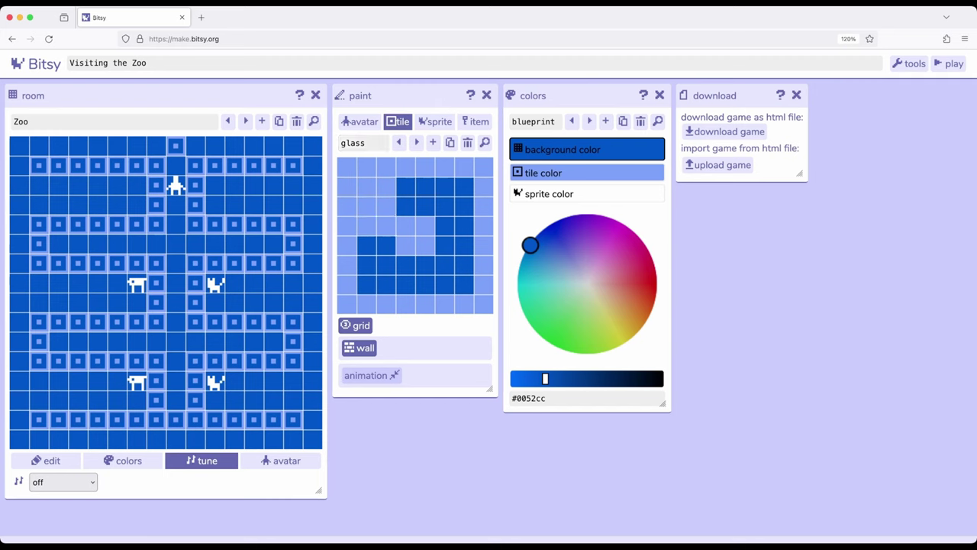
click(387, 245)
click(367, 245)
click(367, 265)
click(387, 265)
click(386, 284)
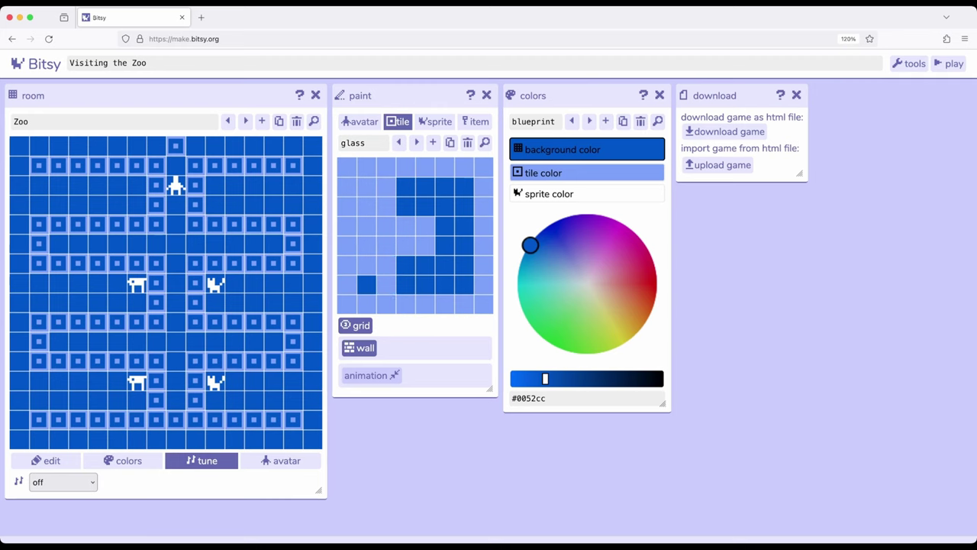
click(368, 284)
Fill the glass tile's fourth and fifth pixel columns, leaving a gap two pixels wide and six high beside the right border
click(406, 265)
click(425, 265)
click(425, 284)
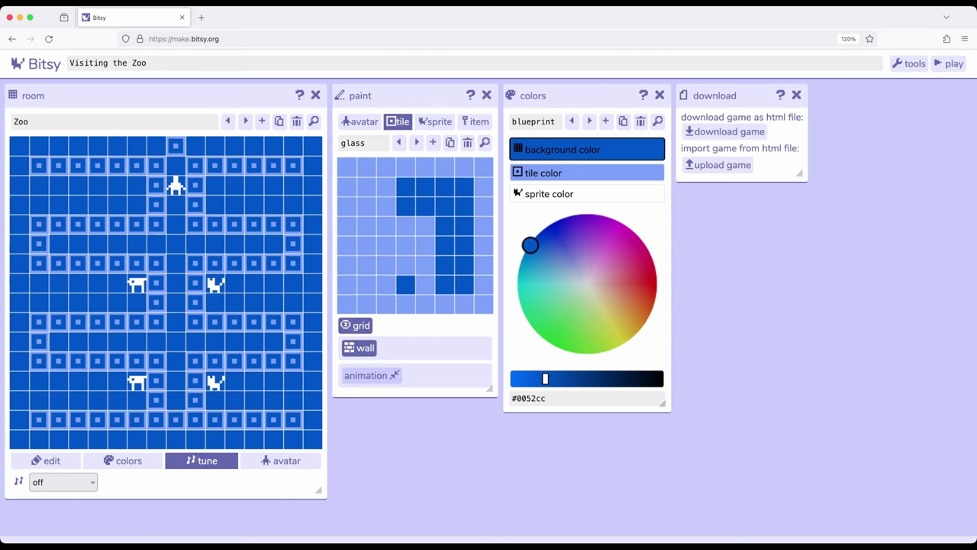
click(405, 285)
click(406, 187)
click(426, 187)
click(426, 206)
click(406, 206)
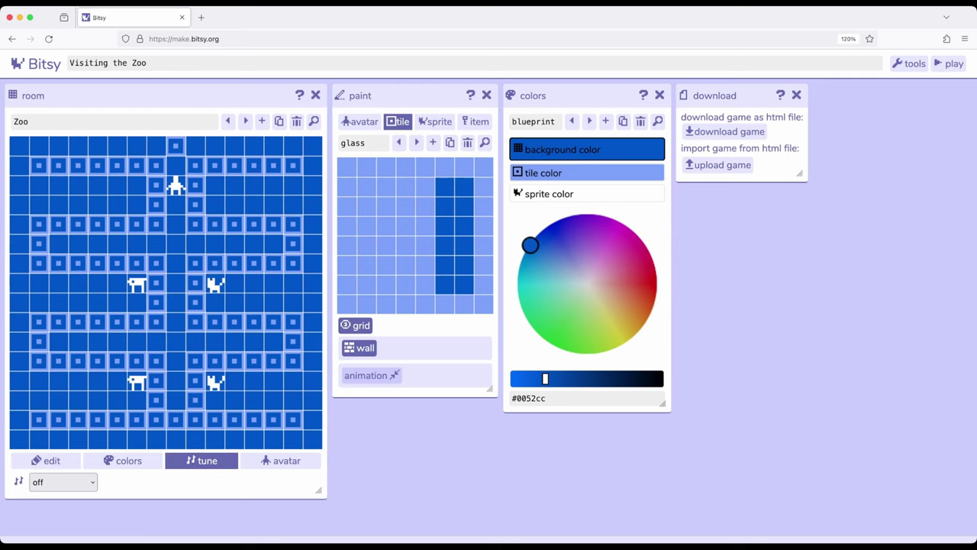
Replace the two block tiles between the central path and the upper cat with glass tiles
click(195, 283)
click(195, 303)
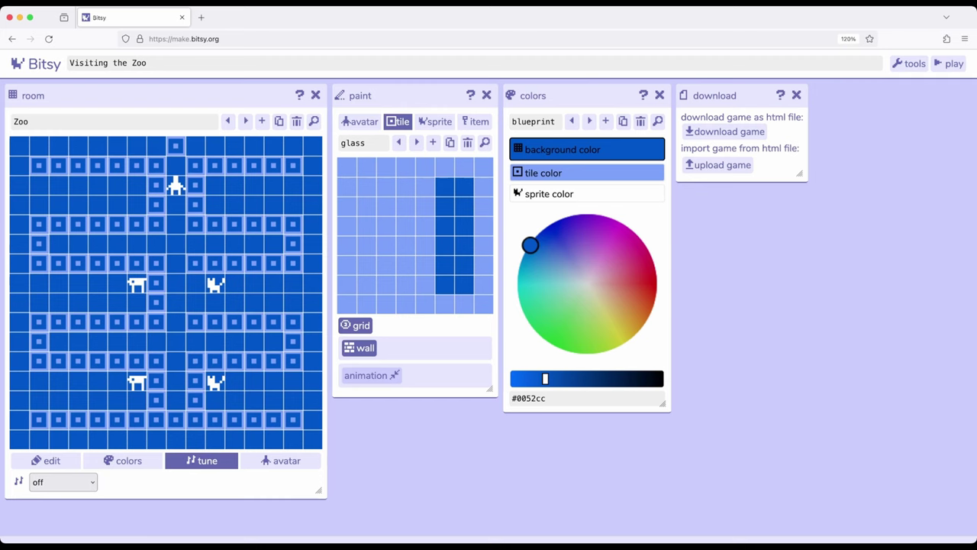
click(399, 142)
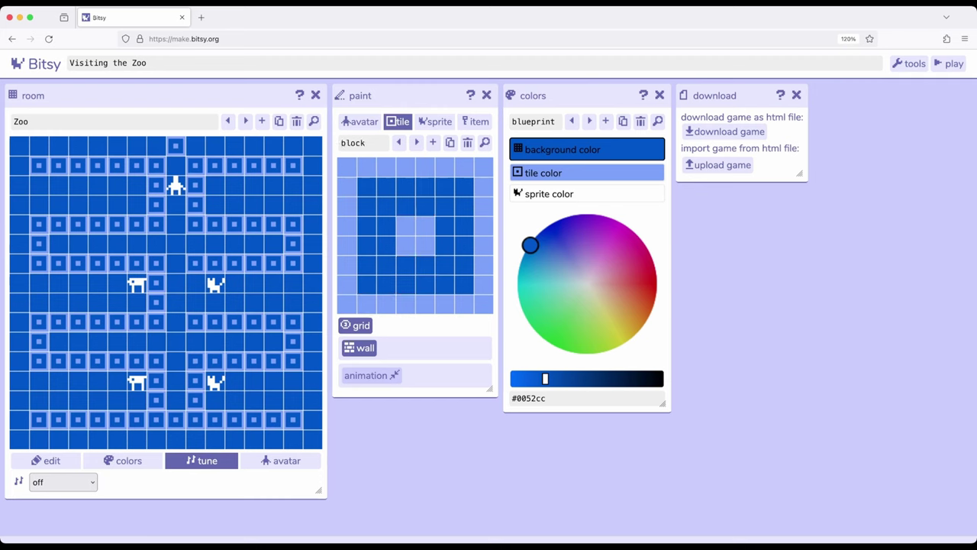
click(416, 142)
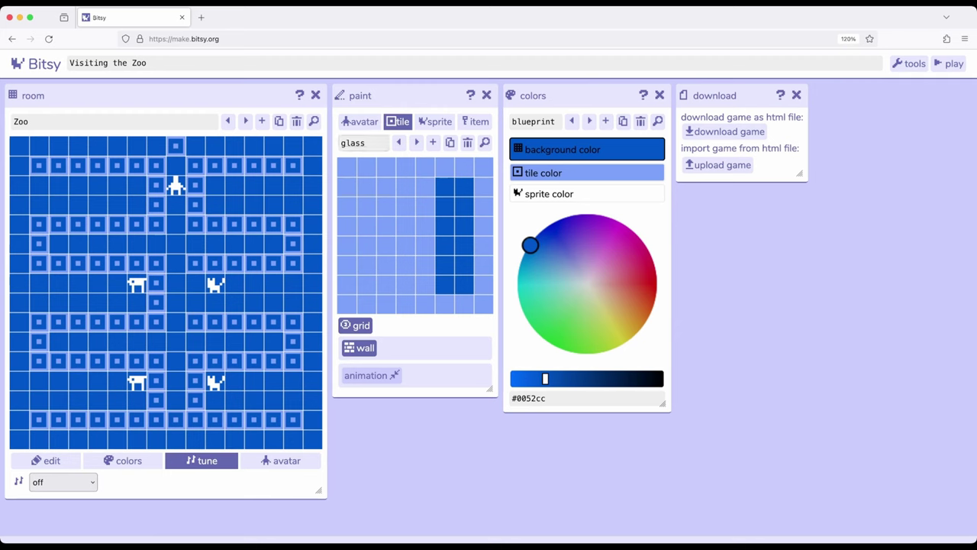
click(366, 143)
click(196, 283)
click(196, 303)
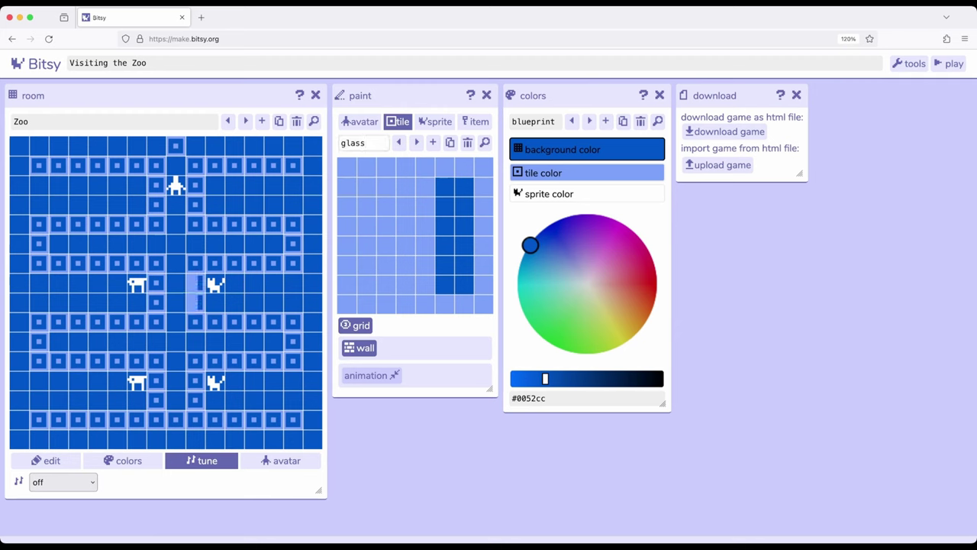
Replace the two path-side block tiles at the upper dog, lower dog and lower cat enclosures with glass tiles
click(156, 284)
click(155, 283)
click(157, 303)
click(157, 303)
click(157, 381)
click(157, 401)
click(157, 381)
click(156, 401)
click(196, 381)
click(197, 401)
click(196, 381)
click(196, 400)
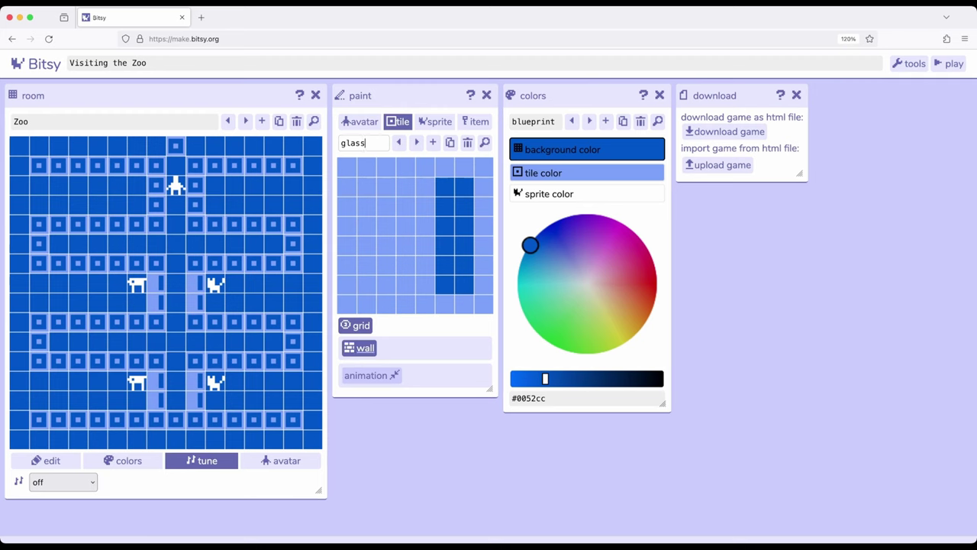
Turn off the wall property of the glass tile, and compare it with the block tile's wall setting
click(360, 347)
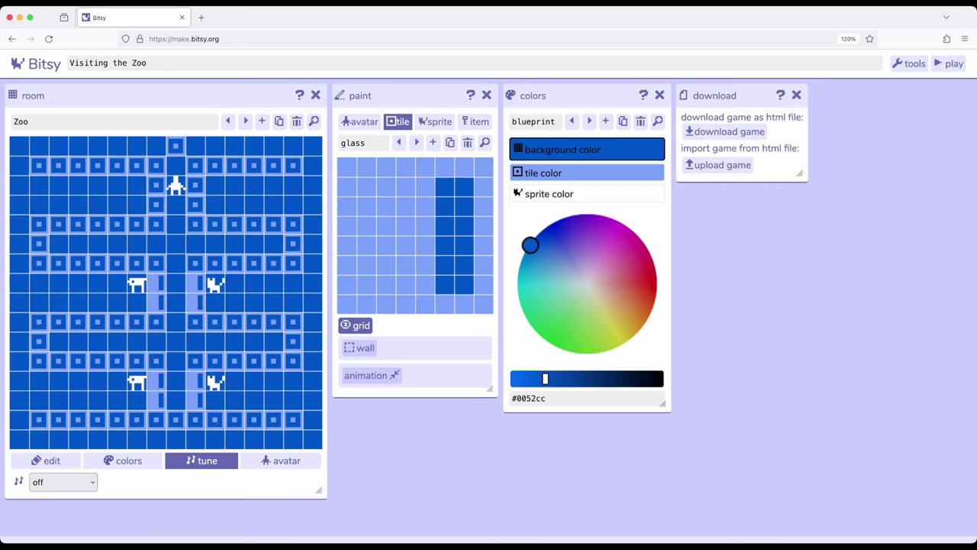
click(399, 142)
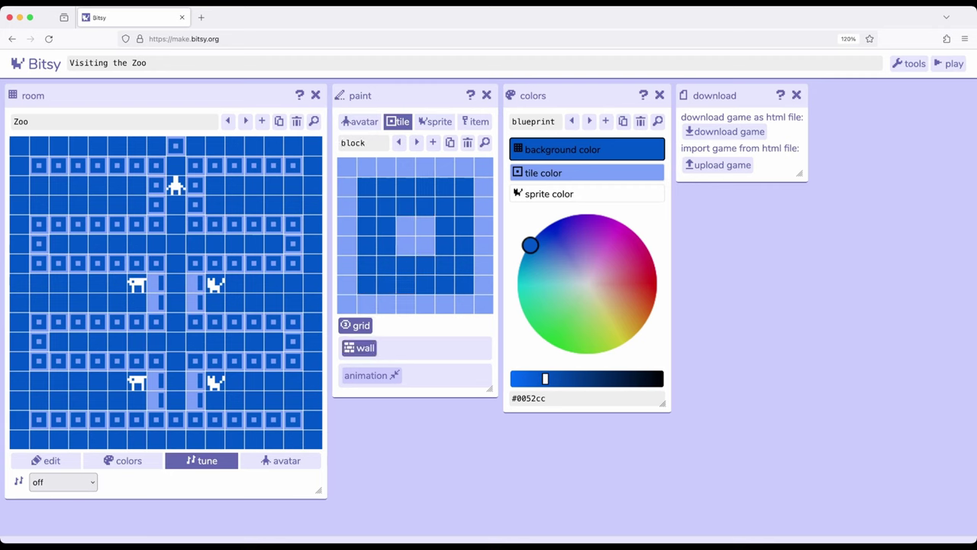
click(416, 143)
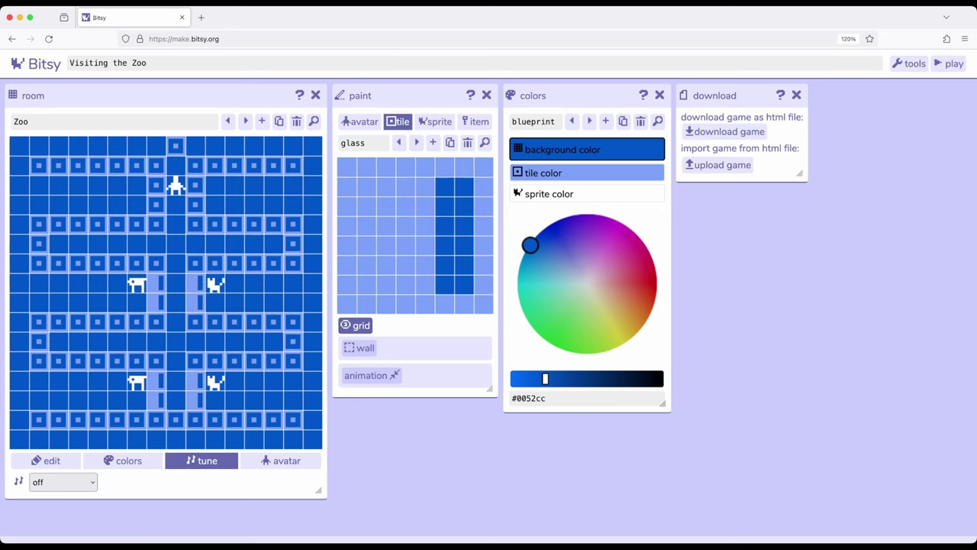
Playtest the game again, walking the avatar to the upper cross corridor and along both of its arms
click(949, 64)
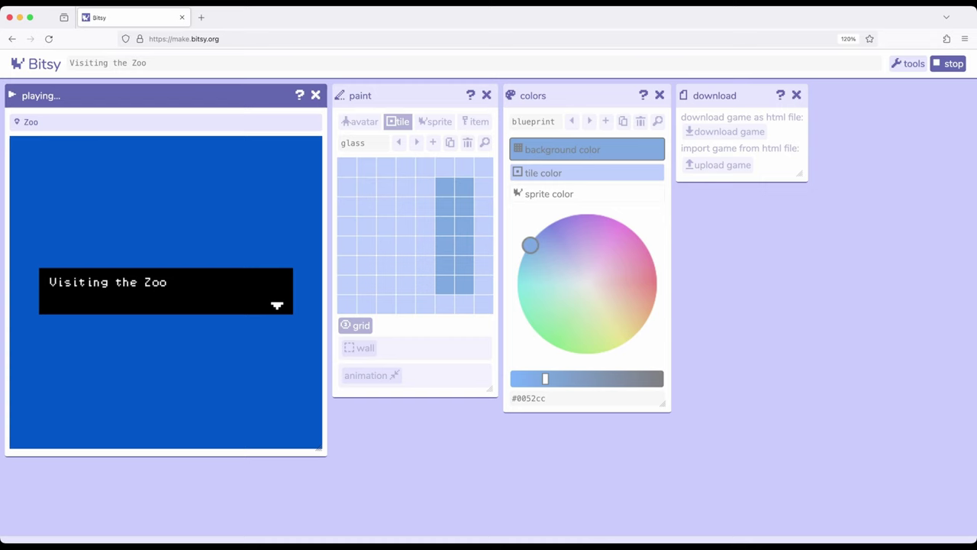
key(space)
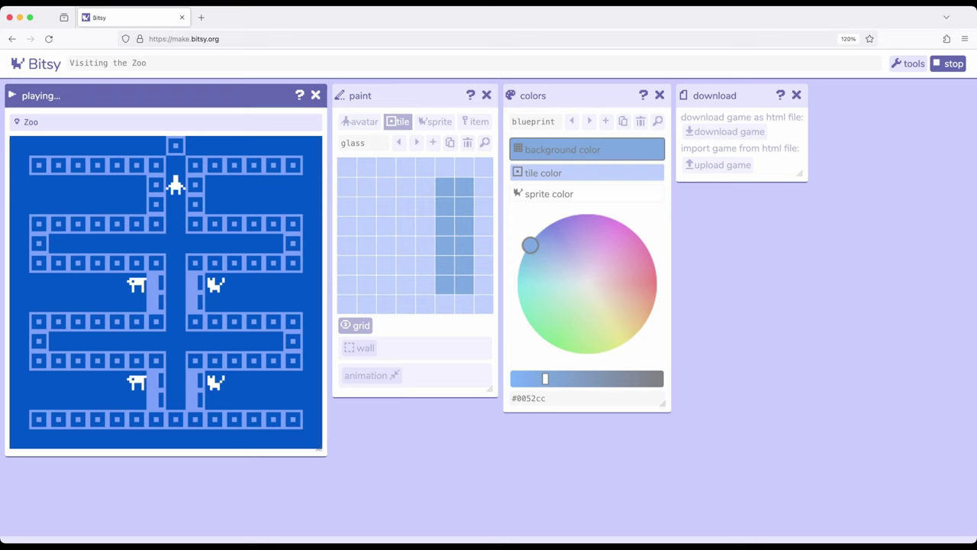
key(Down)
key(Down)
key(Down)
key(Down)
key(Down)
key(Right)
key(Down)
key(Left)
key(Left)
key(Left)
key(Left)
key(Right)
Test walking onto the glass tiles beside the central path, talk to the upper cat, and return to the upper corridor
key(Right)
key(Right)
key(Right)
key(Right)
key(Left)
key(Left)
key(Down)
key(Down)
key(Down)
key(Down)
key(Left)
key(Down)
key(Right)
key(Up)
key(Right)
key(Left)
key(Up)
key(Up)
key(Up)
key(Up)
key(Up)
key(Right)
key(Right)
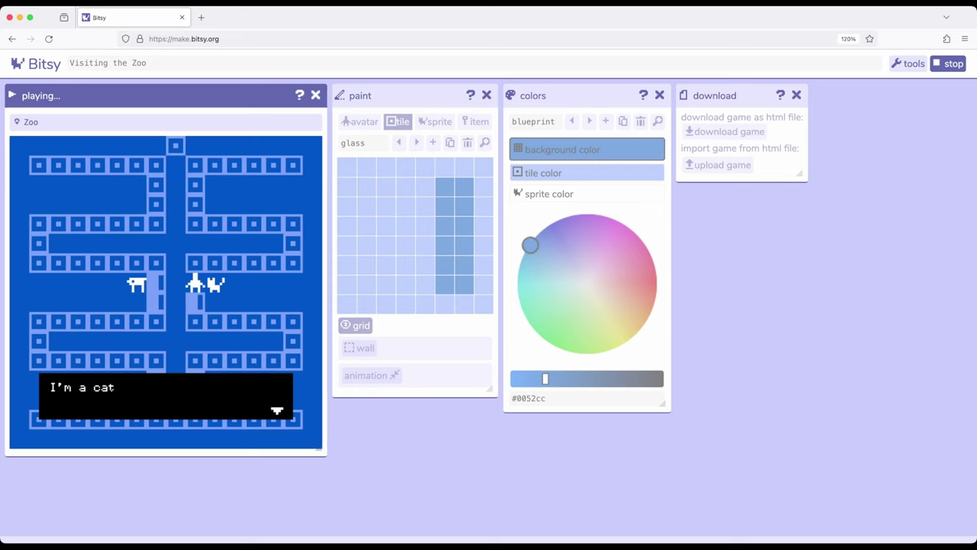
key(Right)
key(Left)
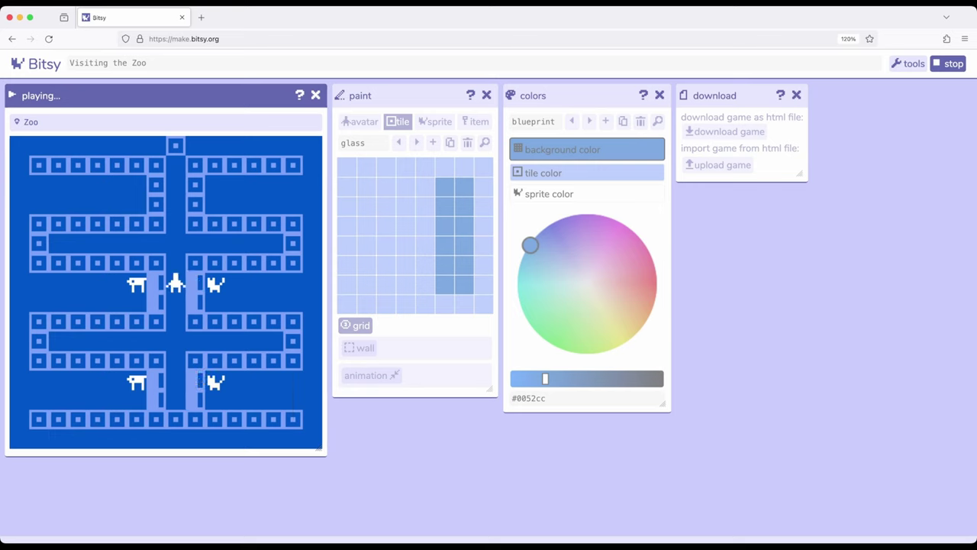
key(Up)
key(Up)
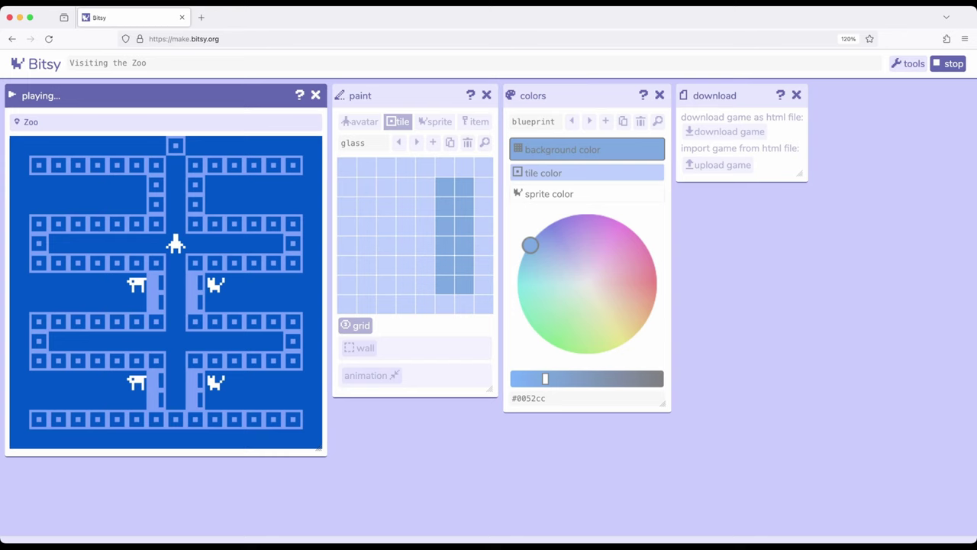